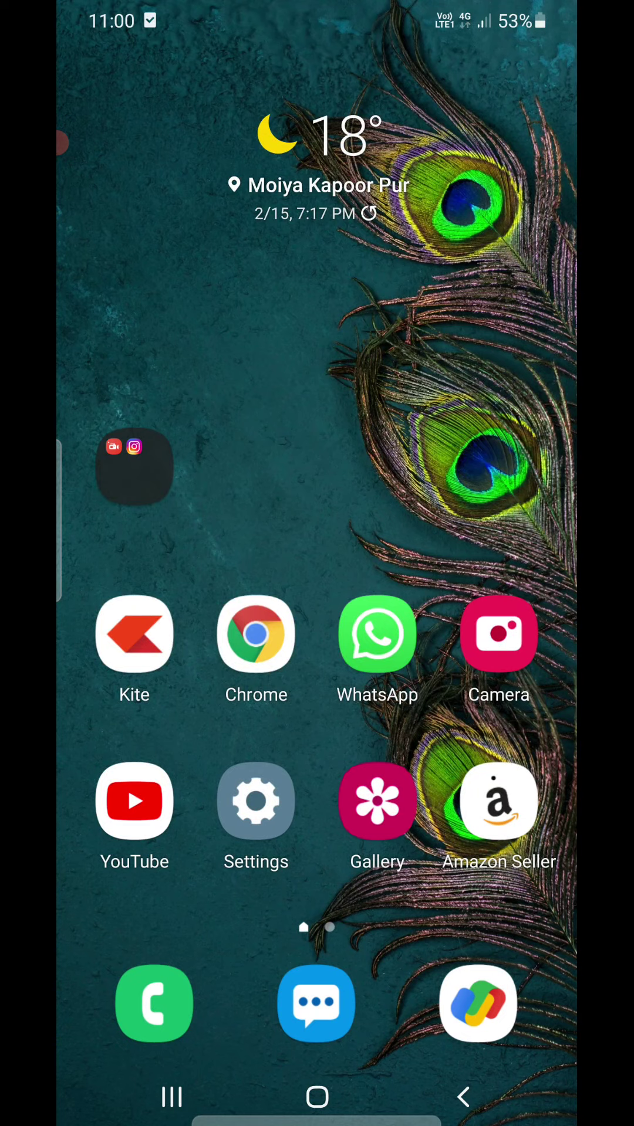
- Launch the Settings app from the home screen
{"action": "left_click", "coordinate": [255, 801]}
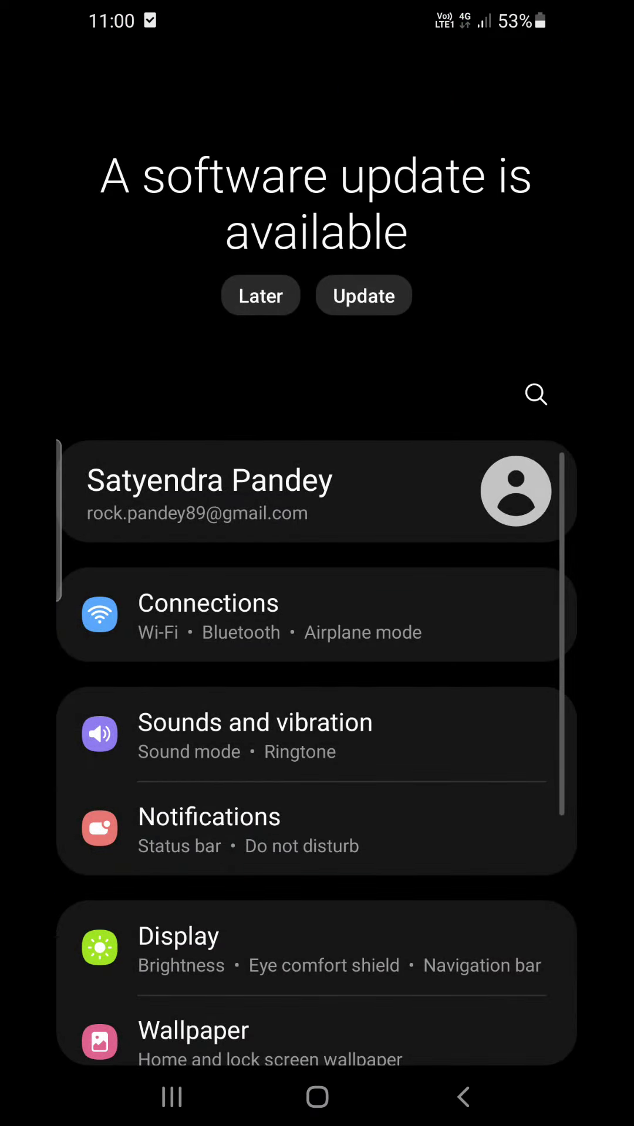
{"action": "scroll", "coordinate": [317, 617], "scroll_direction": "down", "scroll_amount": 15}
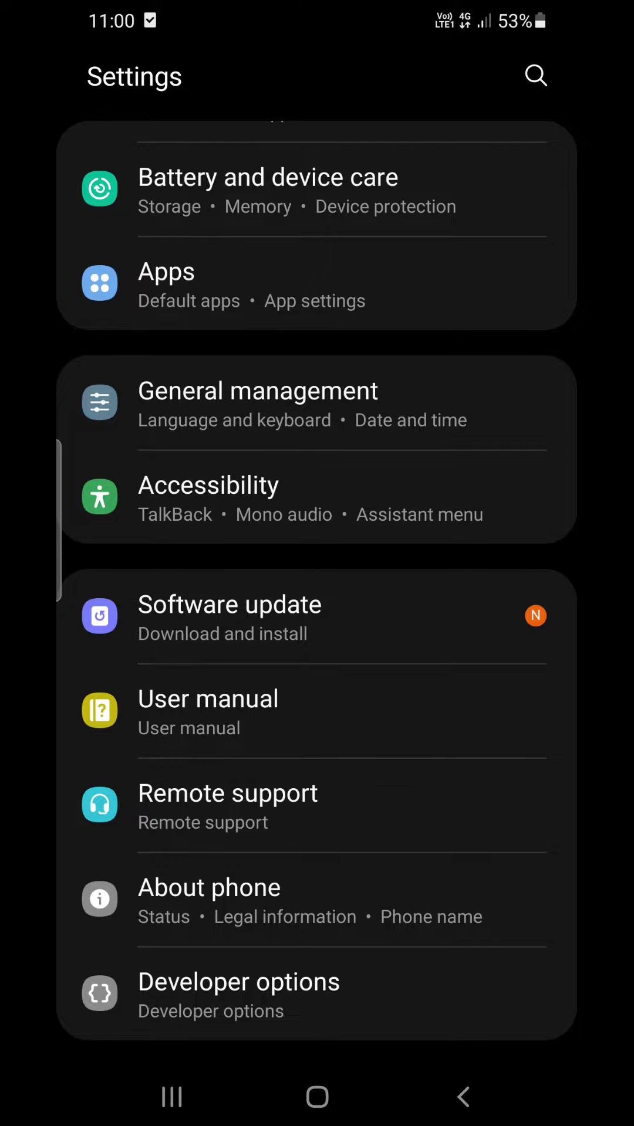
{"action": "scroll", "coordinate": [317, 594], "scroll_direction": "up", "scroll_amount": 10}
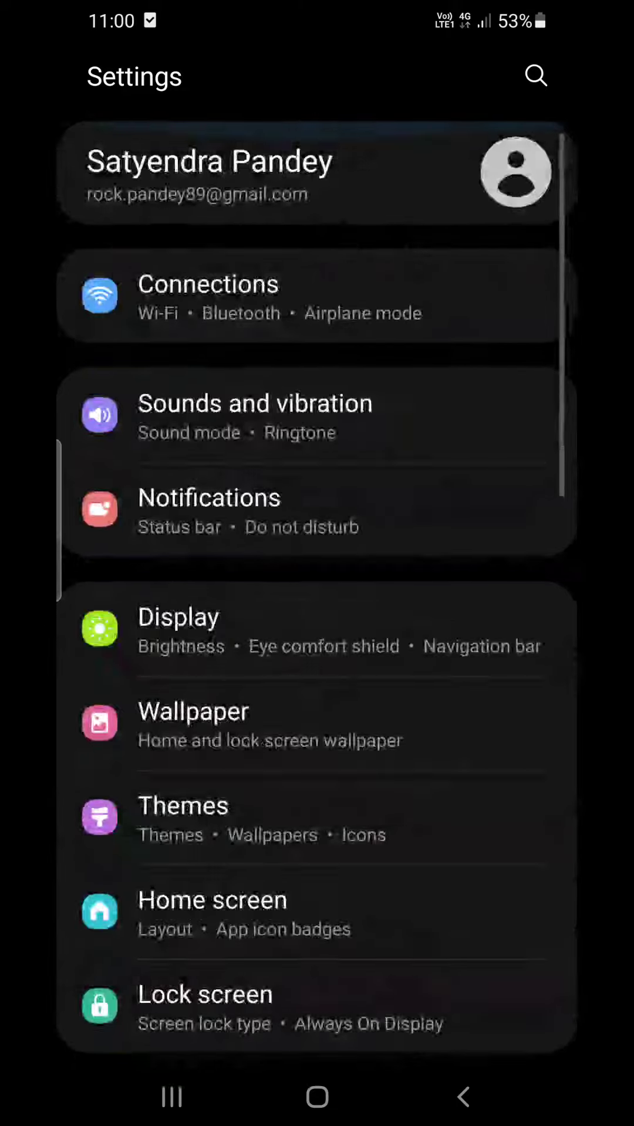
{"action": "scroll", "coordinate": [317, 595], "scroll_direction": "down", "scroll_amount": 10}
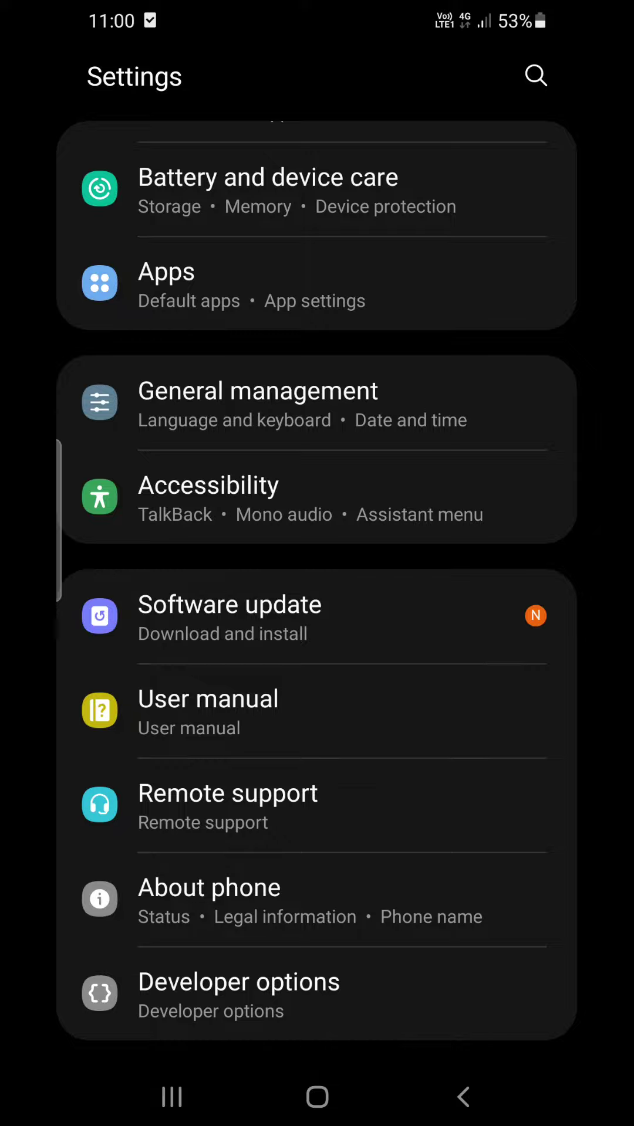
{"action": "scroll", "coordinate": [316, 564], "scroll_direction": "up", "scroll_amount": 10}
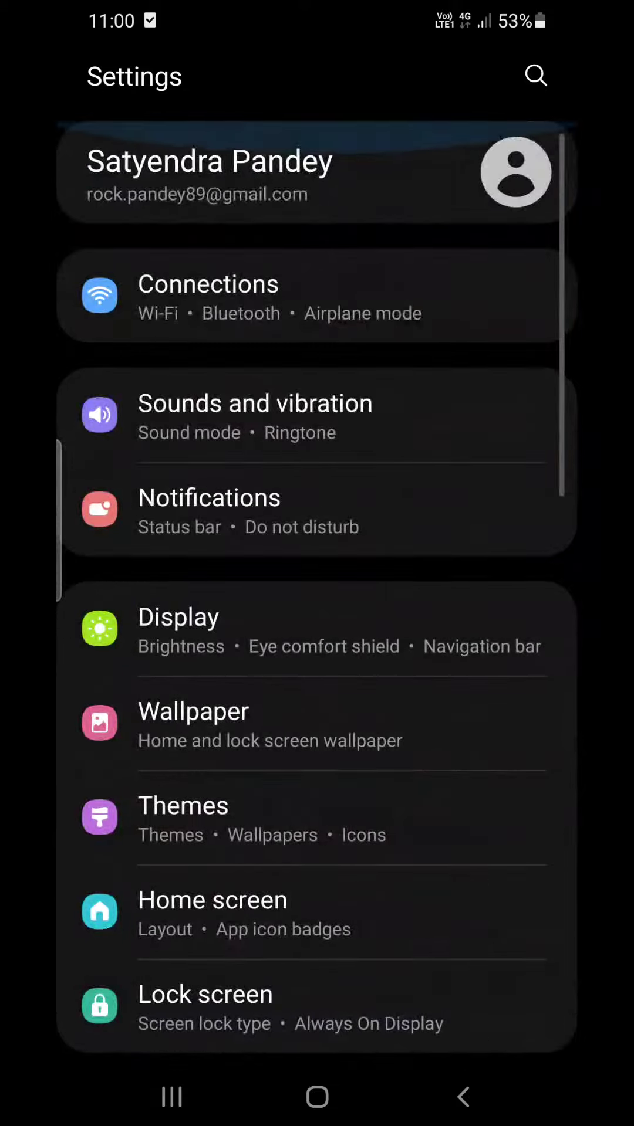
{"action": "scroll", "coordinate": [317, 563], "scroll_direction": "up", "scroll_amount": 2}
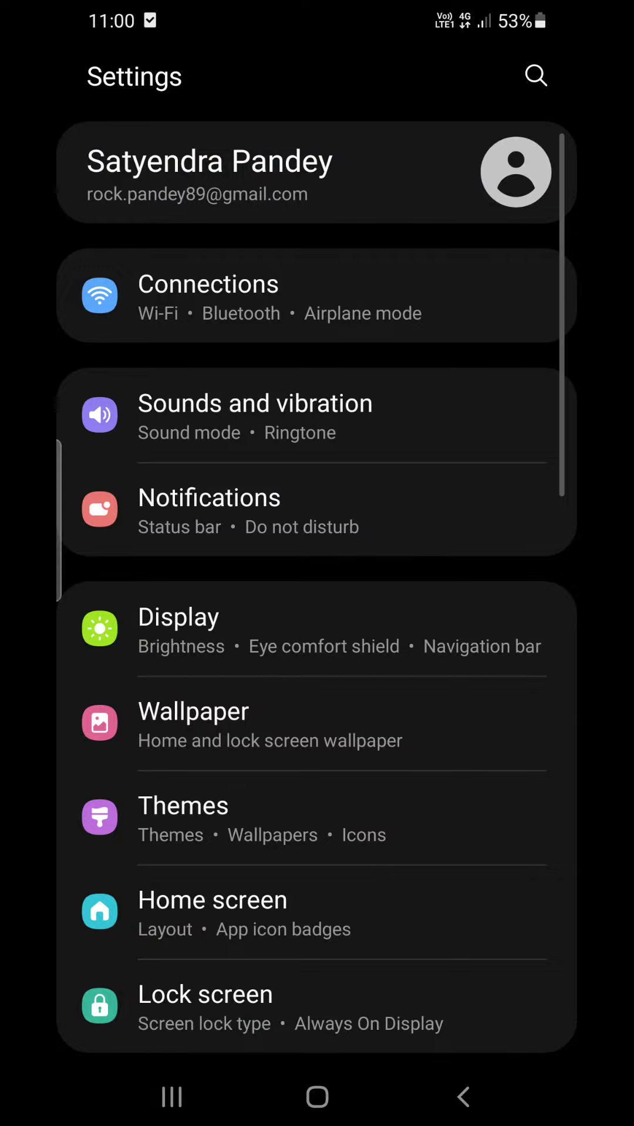
{"action": "scroll", "coordinate": [317, 563], "scroll_direction": "down", "scroll_amount": 10}
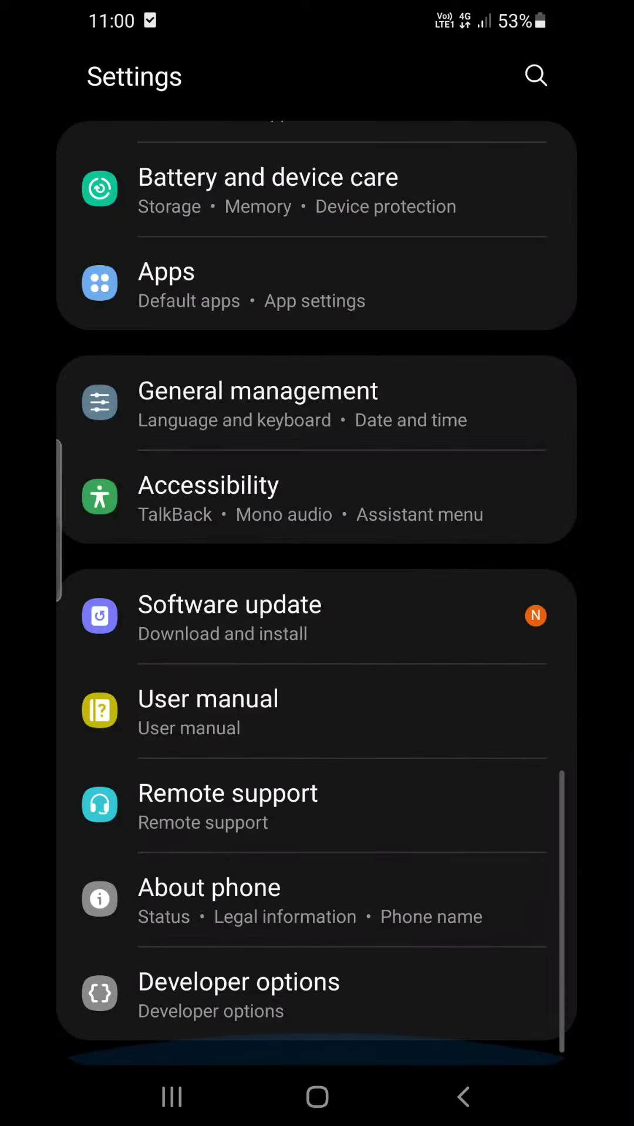
- Open About phone to view the model name, model number and IMEI
{"action": "left_click", "coordinate": [317, 903]}
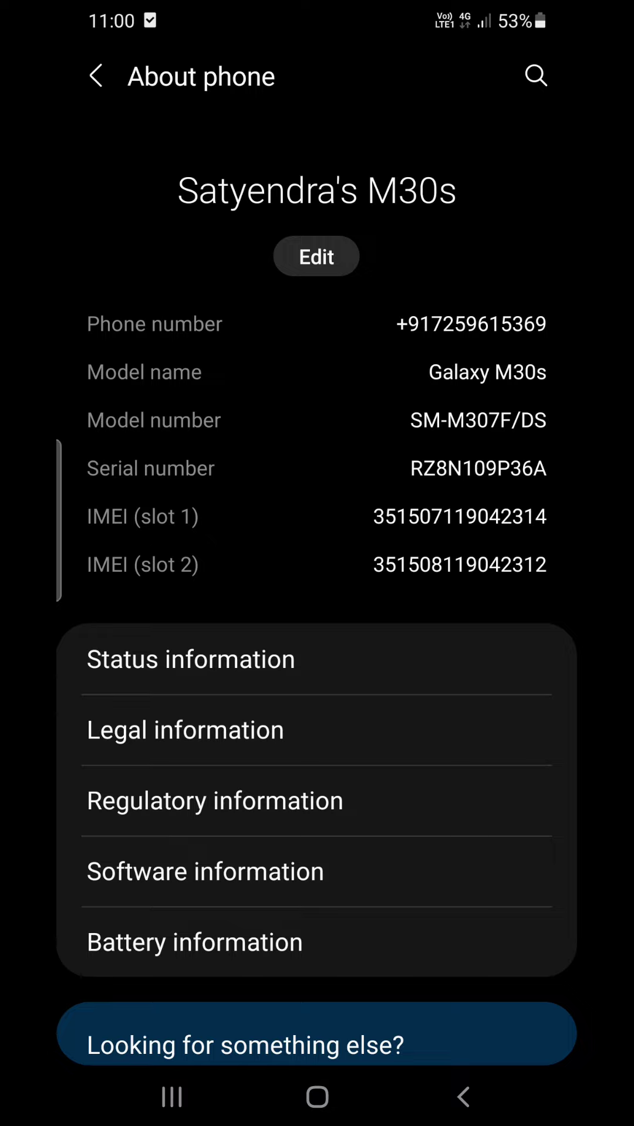
- Tap Build number in Software information until the developer mode toast appears, then return to About phone
{"action": "left_click", "coordinate": [205, 872]}
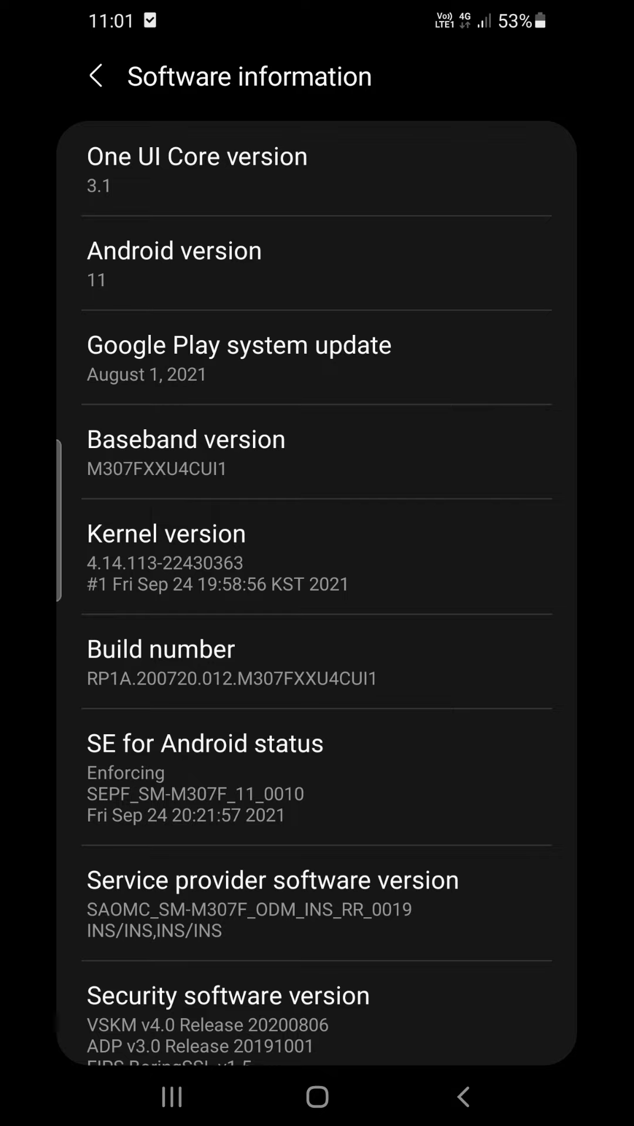
{"action": "scroll", "coordinate": [317, 546], "scroll_direction": "down", "scroll_amount": 3}
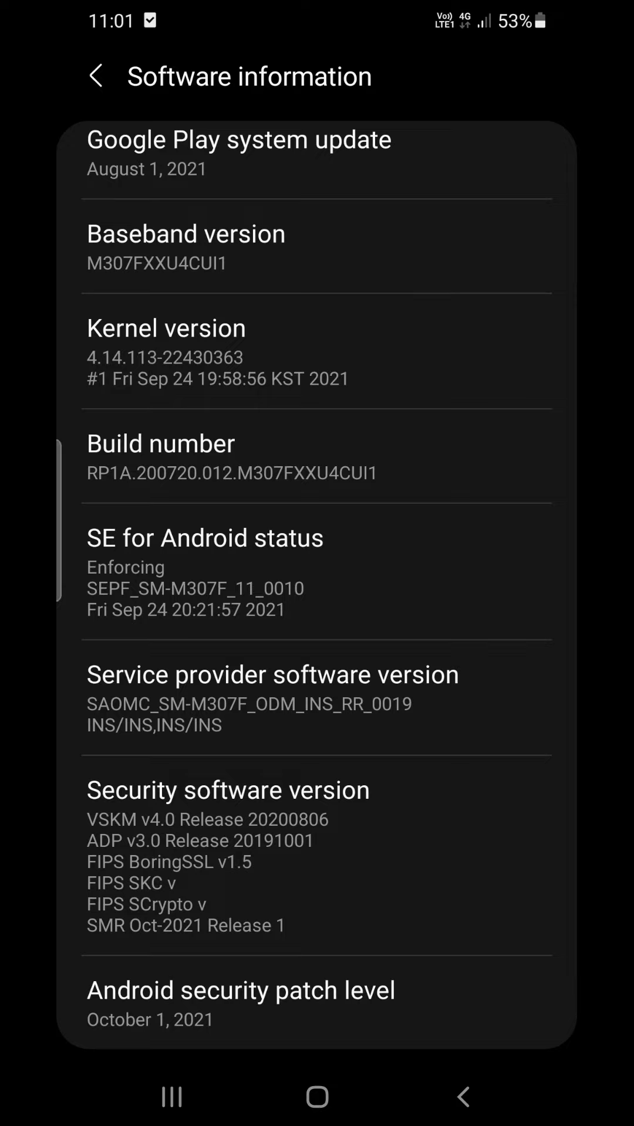
{"action": "left_click", "coordinate": [317, 456]}
{"action": "left_click", "coordinate": [316, 456]}
{"action": "left_click", "coordinate": [317, 456]}
{"action": "left_click", "coordinate": [464, 1097]}
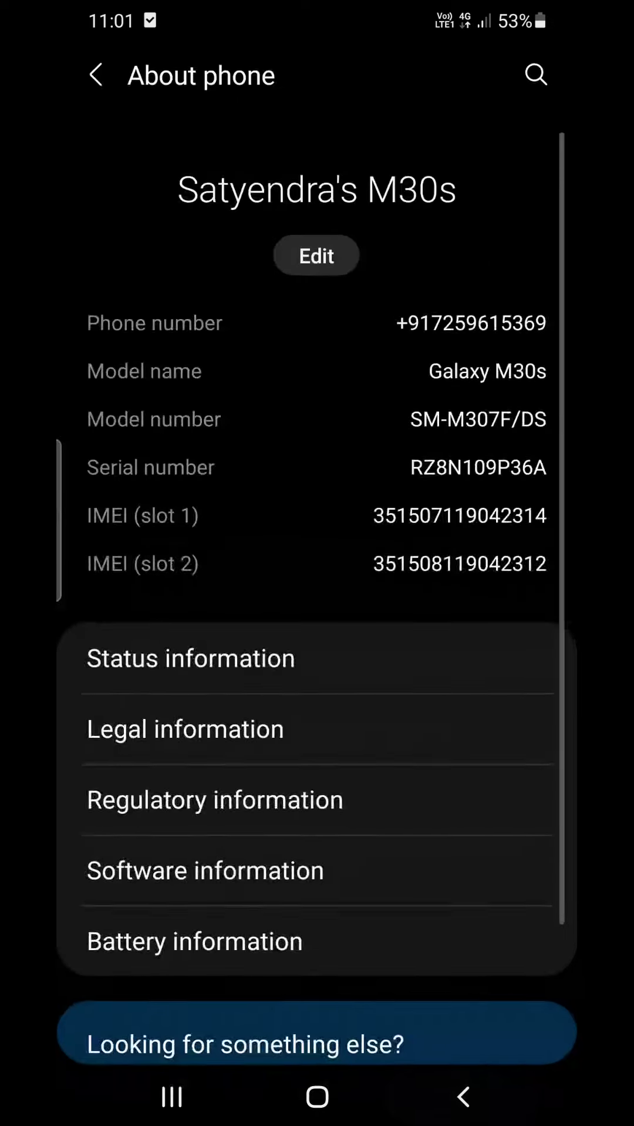
- Go back to the main Settings list, then exit to the home screen
{"action": "left_click", "coordinate": [463, 1097]}
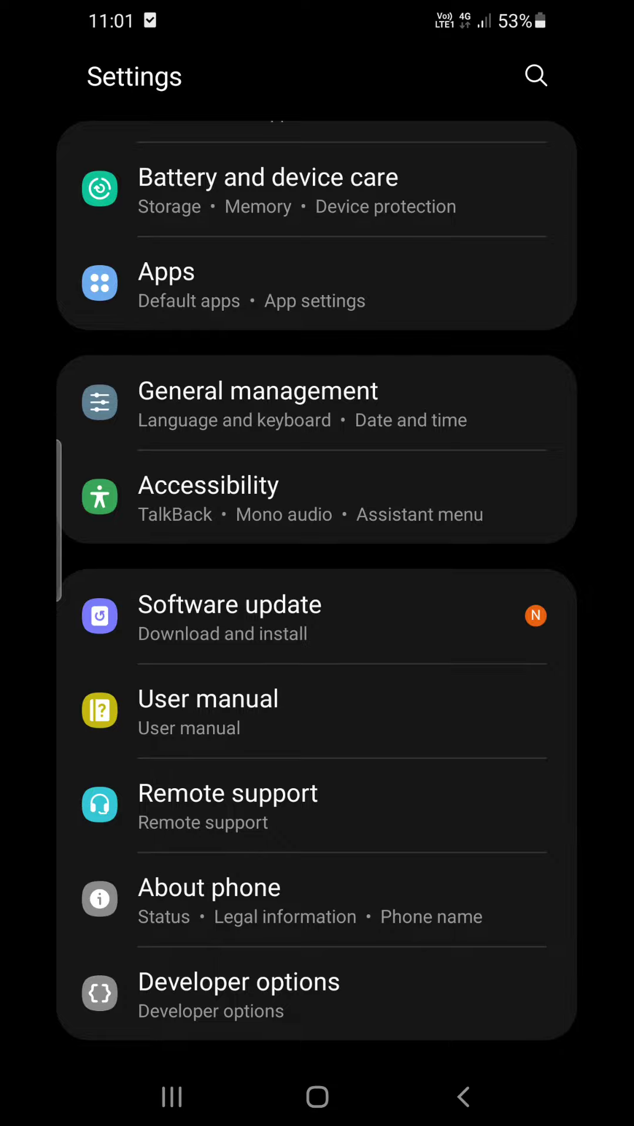
{"action": "scroll", "coordinate": [317, 581], "scroll_direction": "up", "scroll_amount": 10}
{"action": "left_click", "coordinate": [317, 1096]}
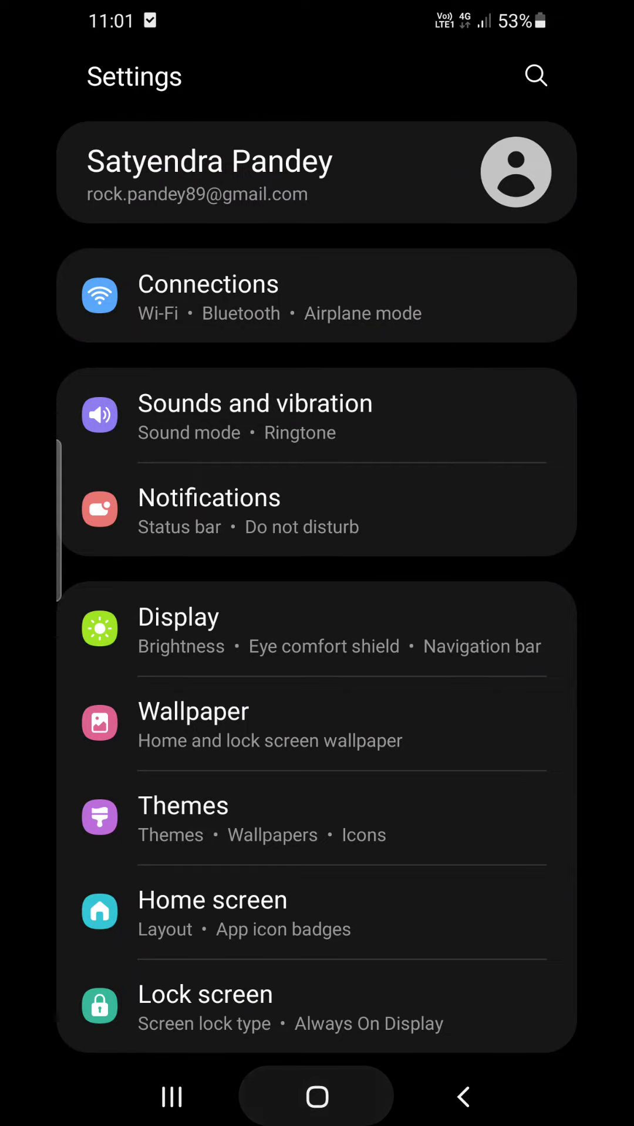